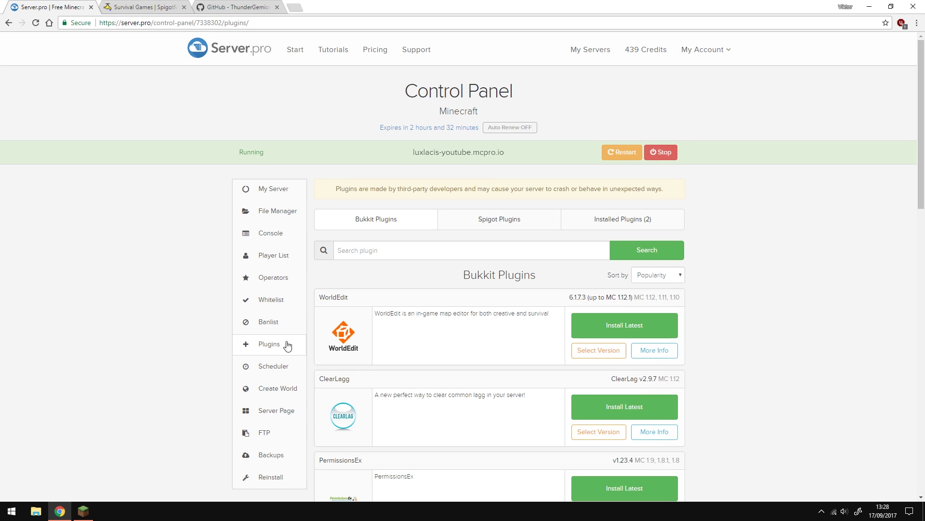
- Search the Spigot plugins for "survival games" and check the list of installed plugins
{"action": "left_click", "coordinate": [484, 226]}
{"action": "left_click", "coordinate": [462, 252]}
{"action": "type", "text": "survival games"}
{"action": "left_click", "coordinate": [614, 250]}
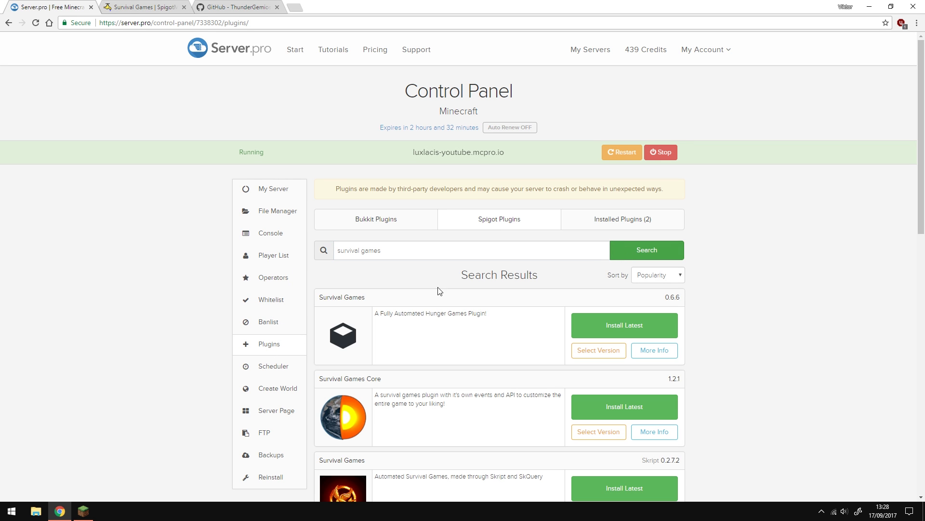
{"action": "left_click", "coordinate": [608, 223]}
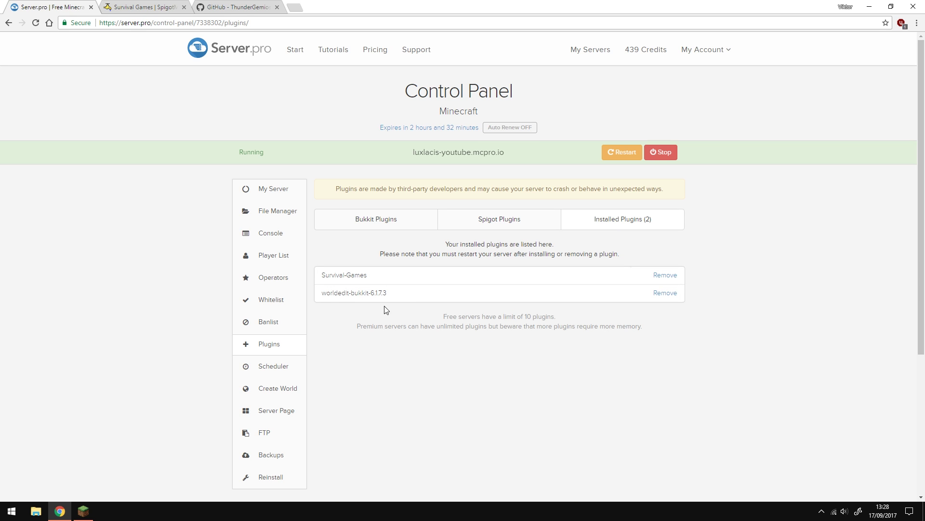
- Open config.yml from the SurvivalGames folder inside the server's plugins folder
{"action": "left_click", "coordinate": [274, 212]}
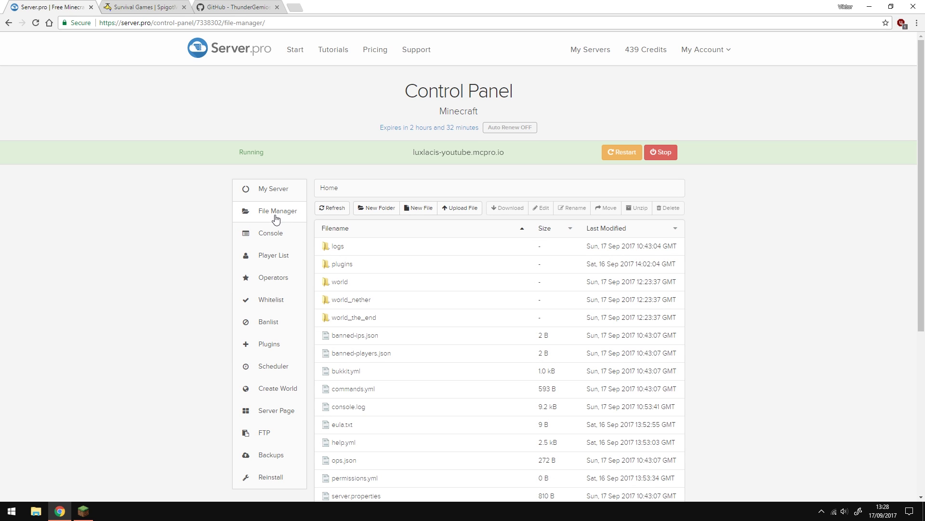
{"action": "left_click", "coordinate": [347, 268]}
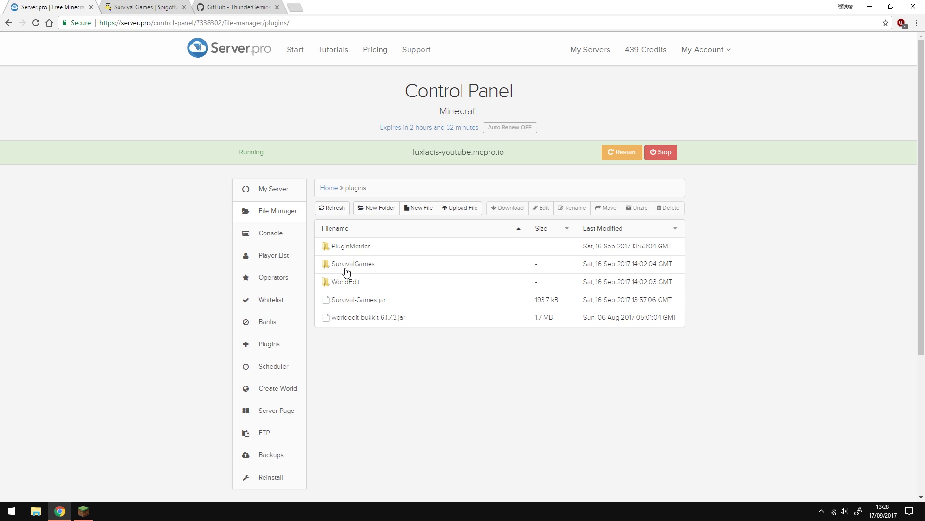
{"action": "left_click", "coordinate": [346, 266]}
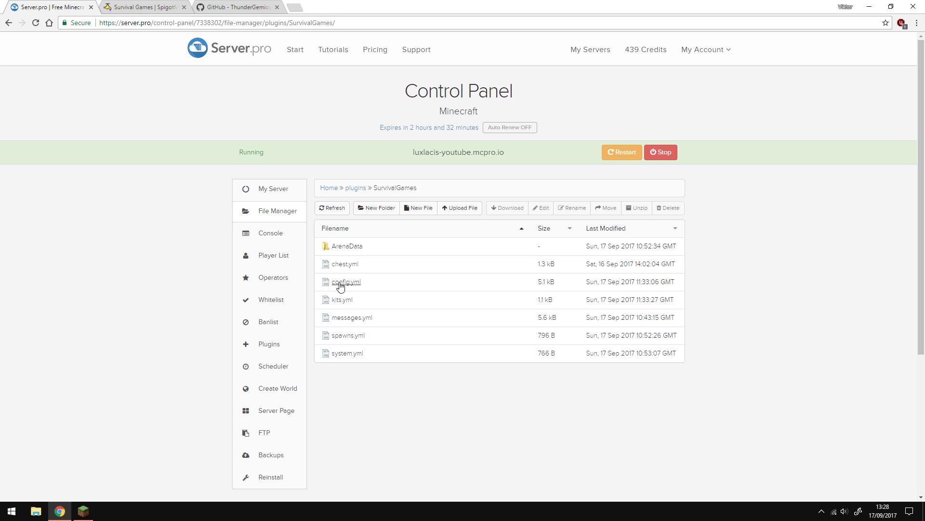
{"action": "left_click", "coordinate": [340, 284]}
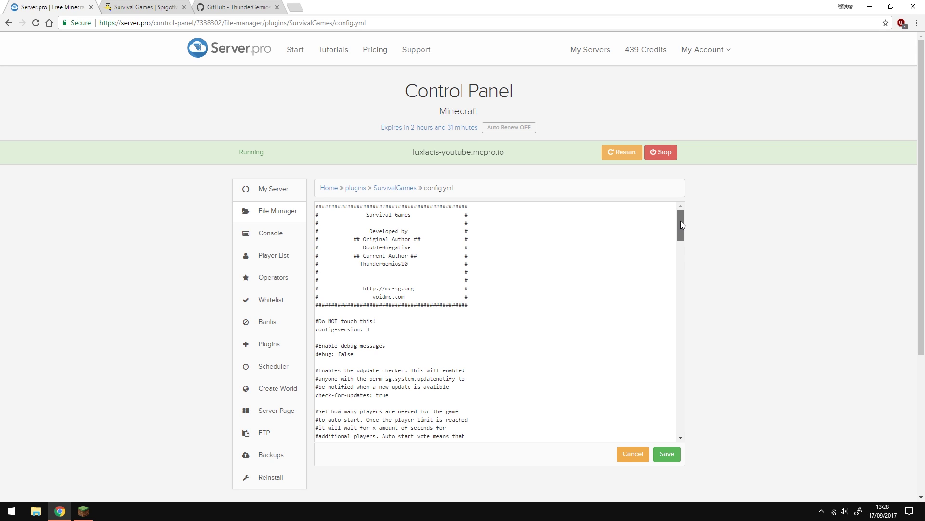
- Examine the config.yml settings from auto-start through block whitelists, deathmatch and rewards to stats, and save the file
{"action": "left_click_drag", "start_coordinate": [681, 221], "coordinate": [680, 250]}
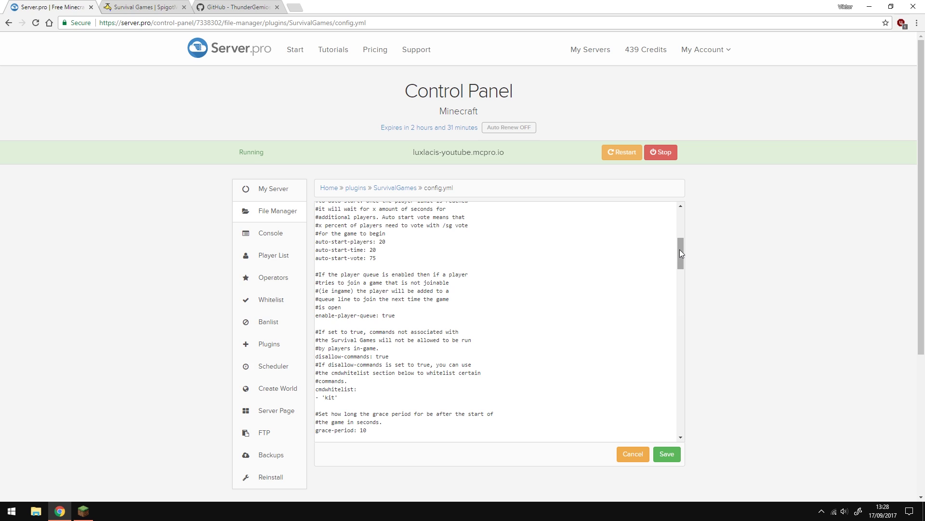
{"action": "left_click_drag", "start_coordinate": [680, 250], "coordinate": [680, 263]}
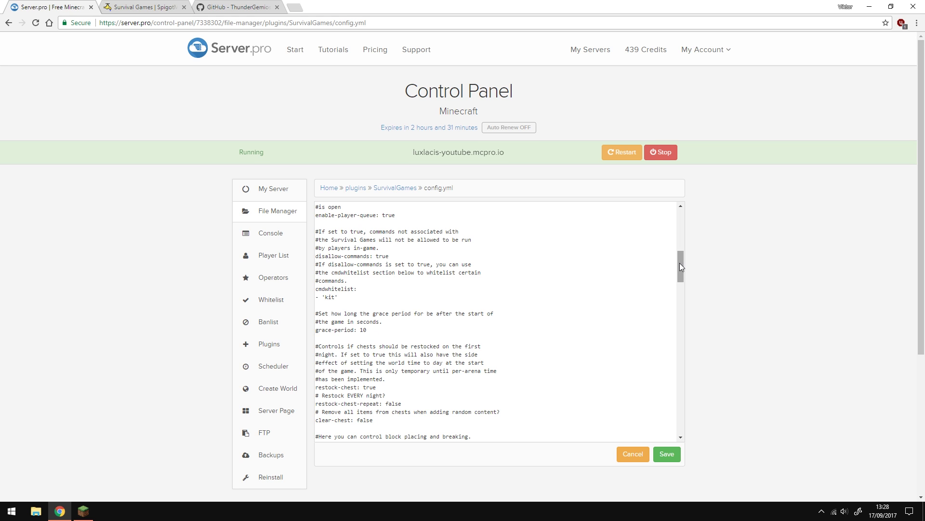
{"action": "left_click_drag", "start_coordinate": [679, 263], "coordinate": [680, 279]}
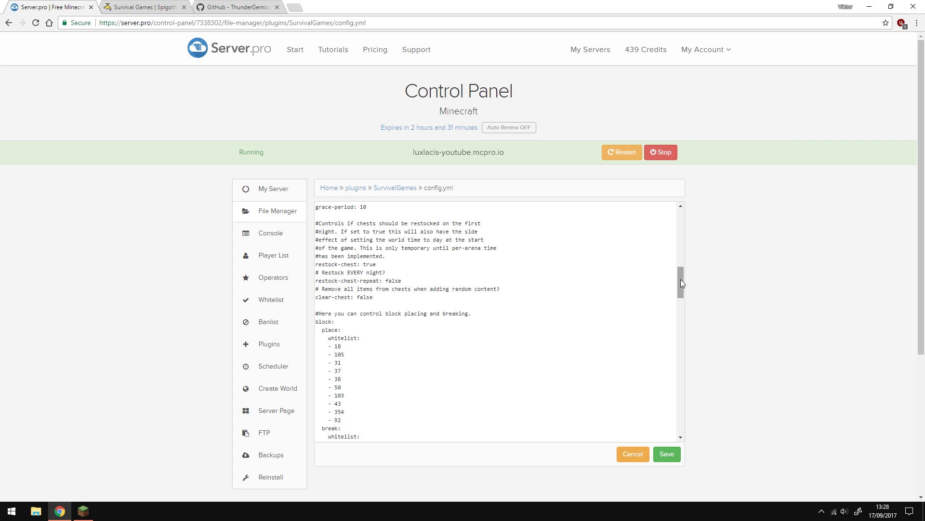
{"action": "left_click_drag", "start_coordinate": [681, 283], "coordinate": [681, 297]}
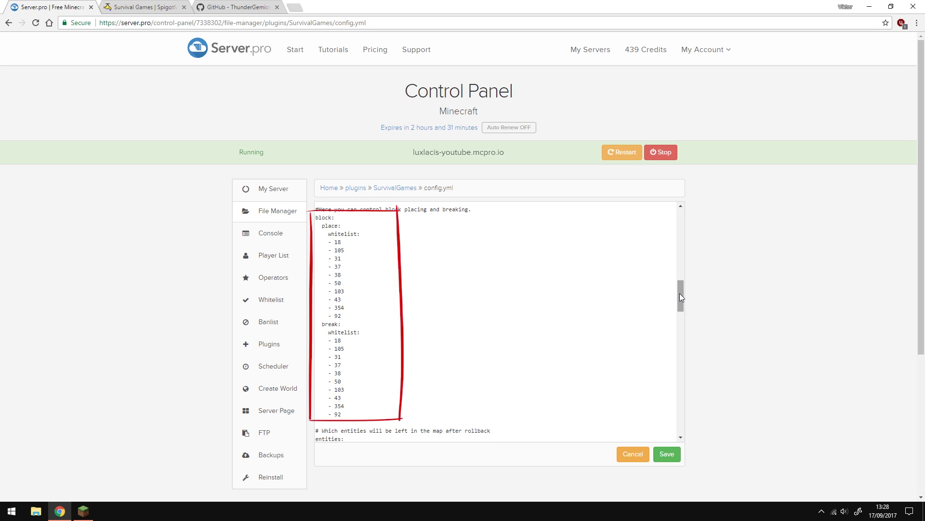
{"action": "left_click_drag", "start_coordinate": [681, 297], "coordinate": [681, 318]}
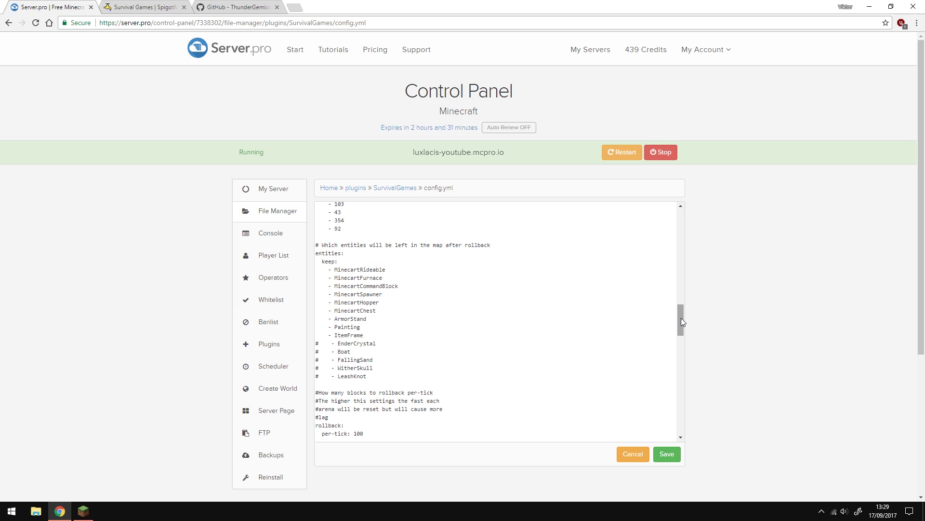
{"action": "left_click_drag", "start_coordinate": [681, 319], "coordinate": [681, 358]}
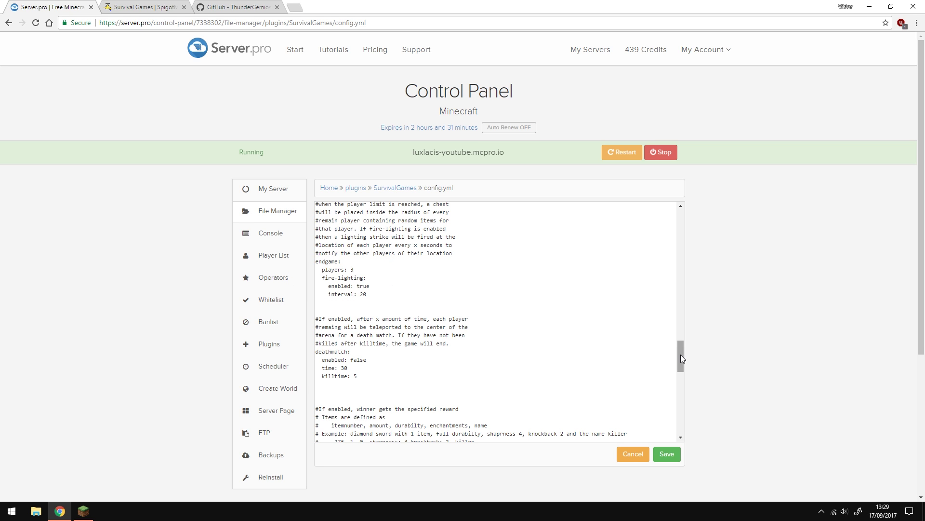
{"action": "left_click_drag", "start_coordinate": [681, 355], "coordinate": [683, 370]}
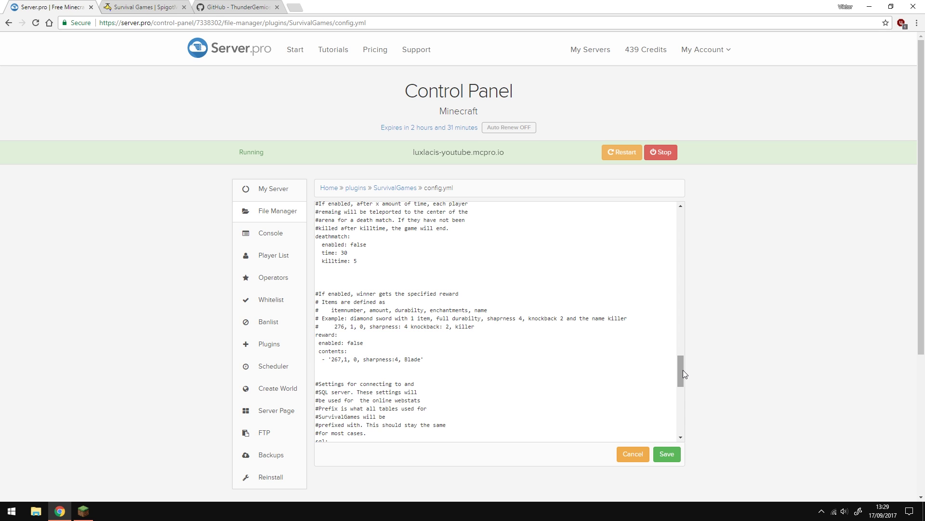
{"action": "left_click_drag", "start_coordinate": [683, 369], "coordinate": [689, 413]}
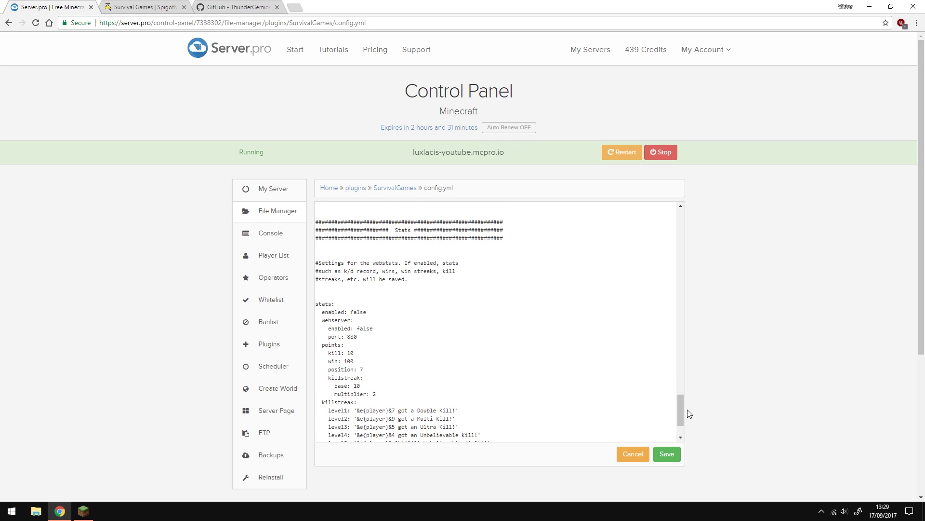
{"action": "key", "text": "alt+Left"}
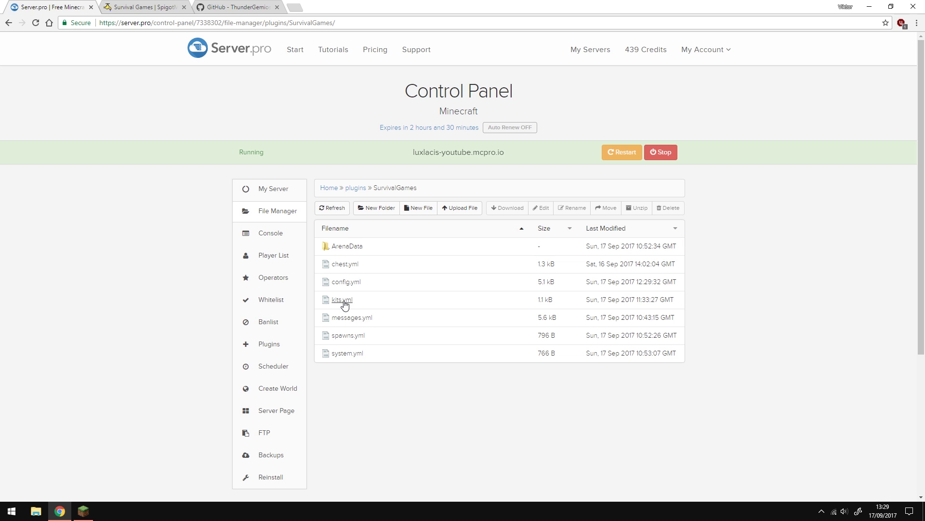
- Review the kit display mode and kit definitions in kits.yml and save the file
{"action": "left_click", "coordinate": [343, 300]}
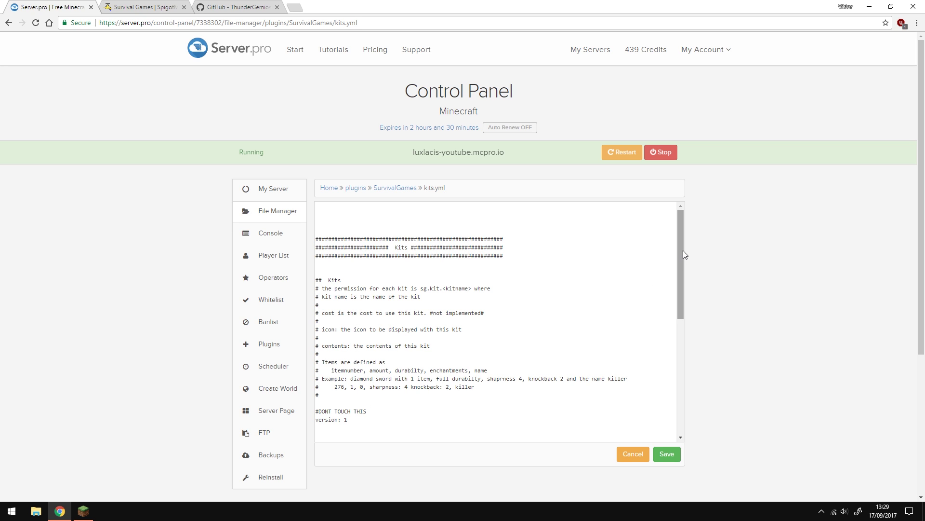
{"action": "left_click_drag", "start_coordinate": [684, 252], "coordinate": [679, 369]}
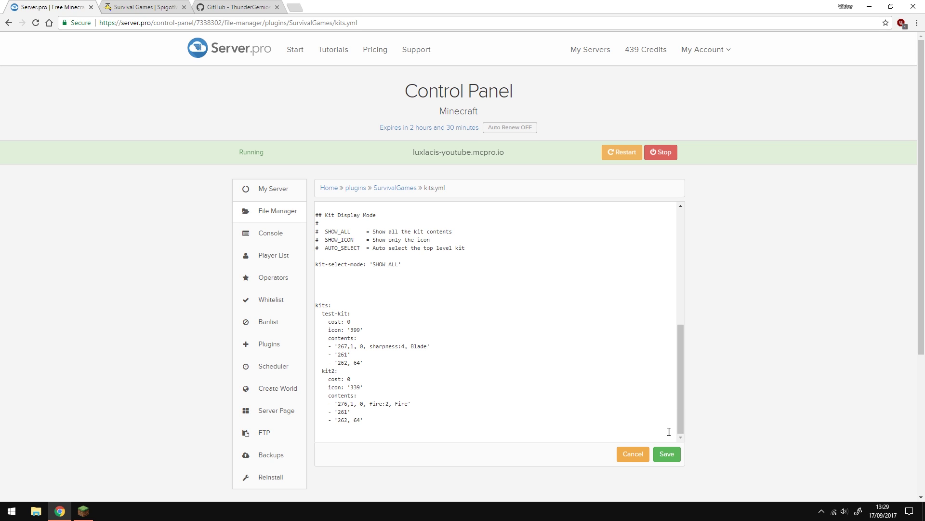
{"action": "left_click", "coordinate": [667, 453]}
- Review the spawn coordinates in spawns.yml and the arena, lobby and sign data in system.yml, closing both without saving
{"action": "left_click", "coordinate": [340, 335]}
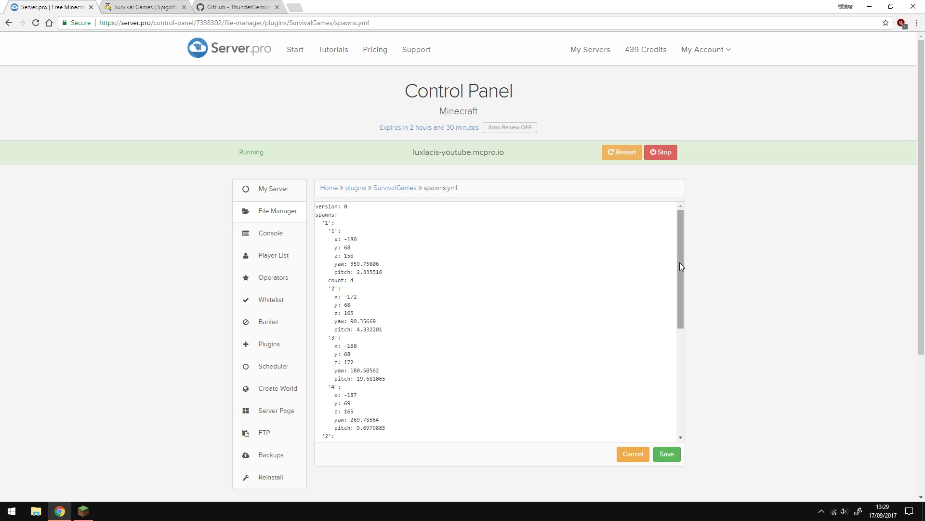
{"action": "left_click", "coordinate": [633, 454]}
{"action": "left_click", "coordinate": [341, 355]}
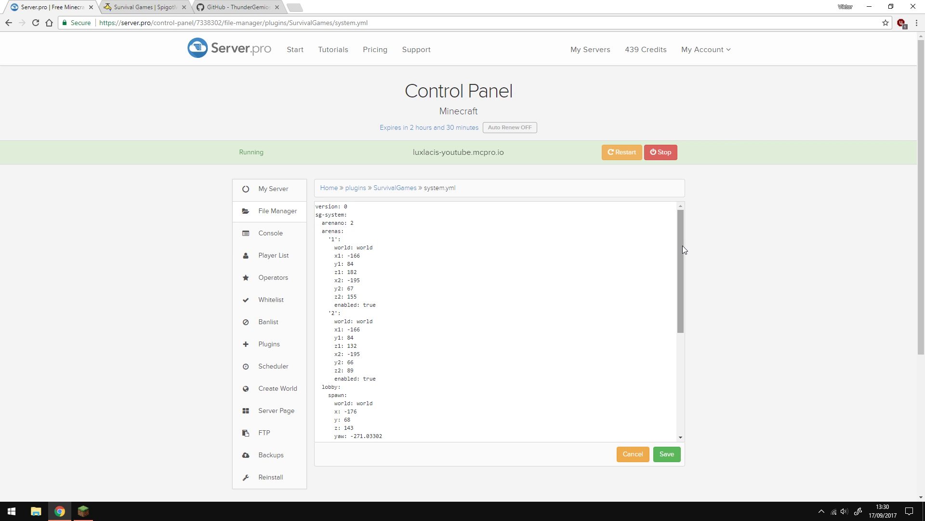
{"action": "left_click_drag", "start_coordinate": [681, 253], "coordinate": [685, 347]}
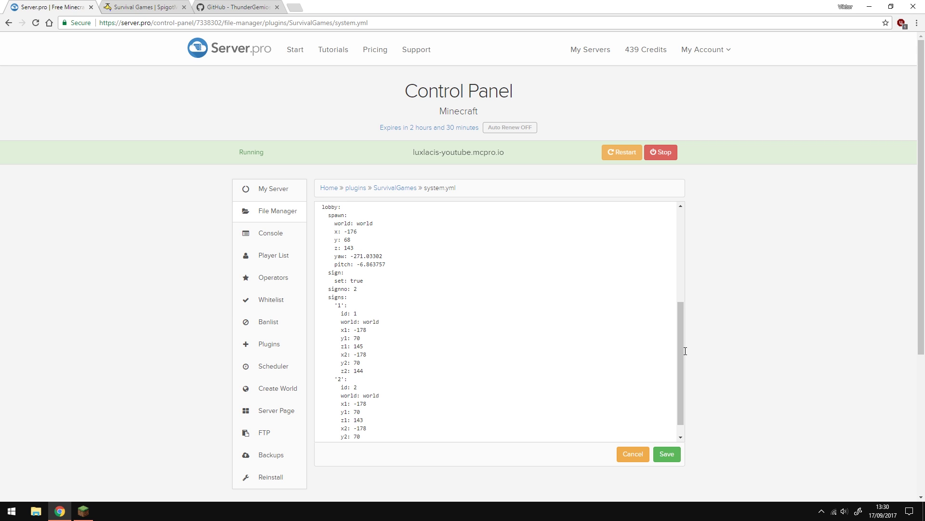
{"action": "left_click", "coordinate": [633, 454]}
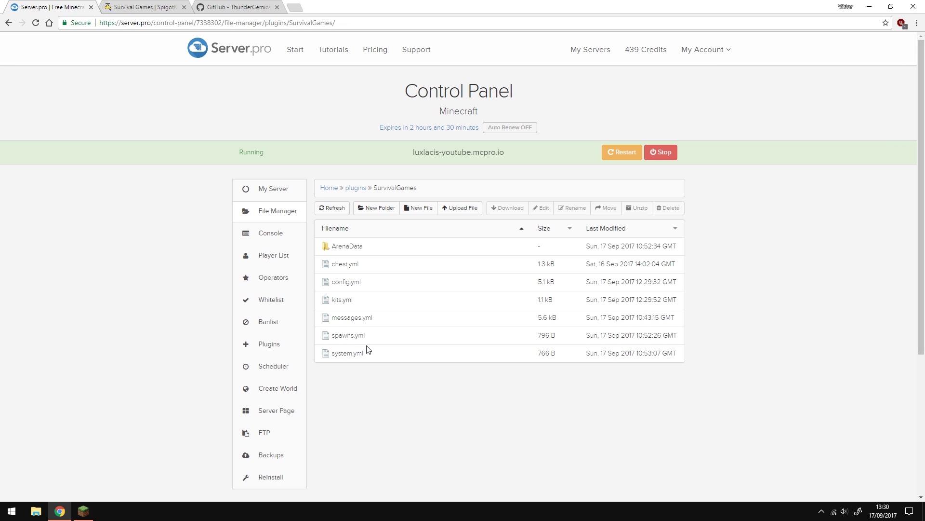
- Review the item format and level lists in chest.yml alongside the plugin's GitHub chest refill documentation, and close the file without saving
{"action": "left_click", "coordinate": [344, 264]}
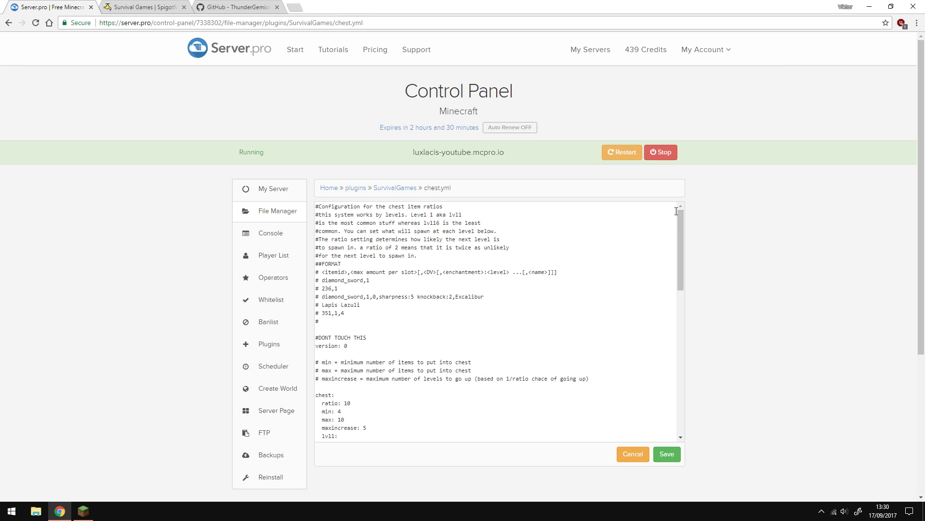
{"action": "left_click_drag", "start_coordinate": [680, 215], "coordinate": [679, 227]}
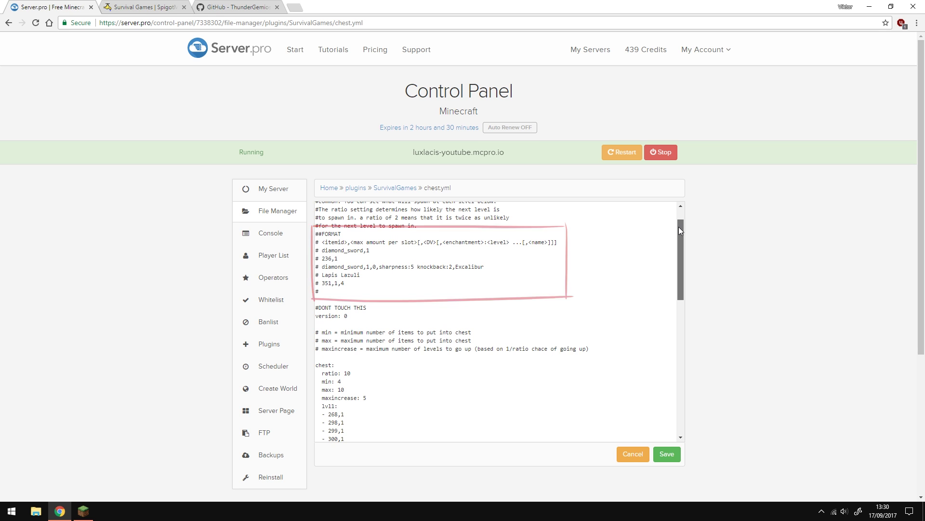
{"action": "left_click_drag", "start_coordinate": [679, 226], "coordinate": [677, 267]}
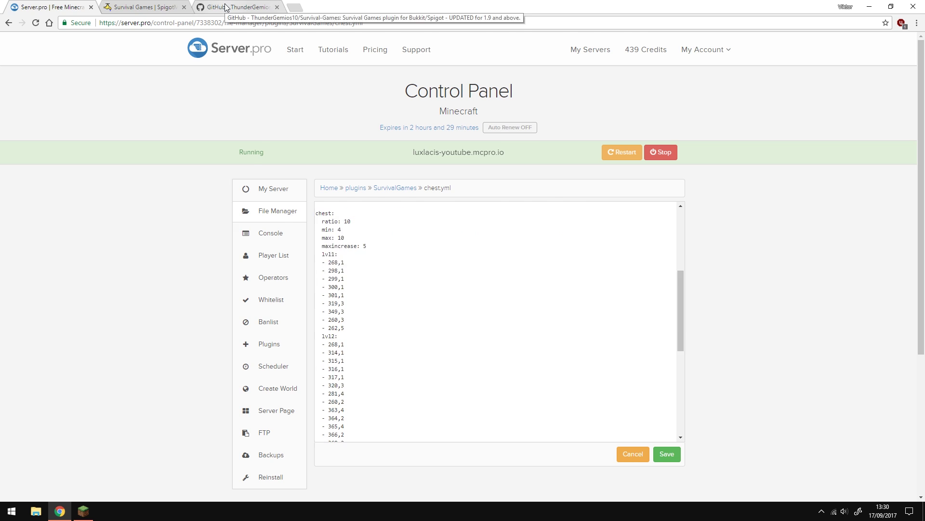
{"action": "left_click", "coordinate": [236, 7]}
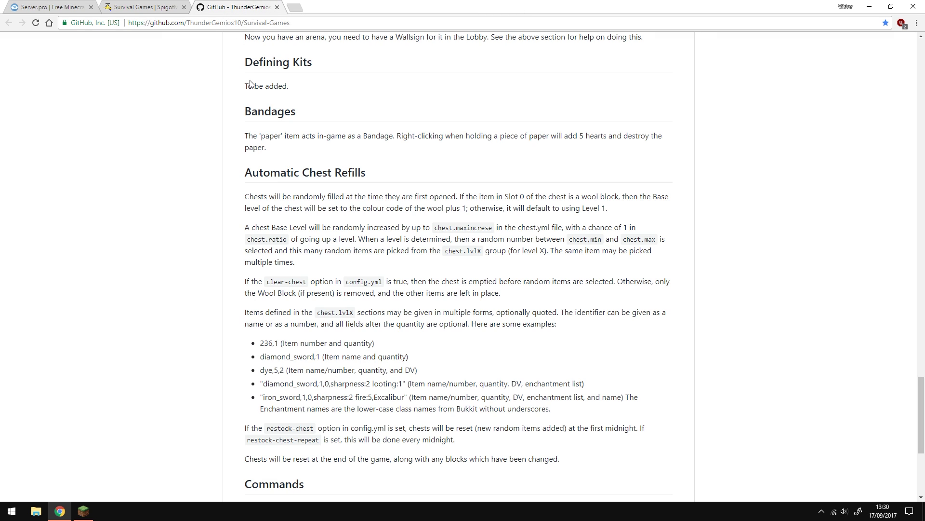
{"action": "left_click", "coordinate": [48, 4]}
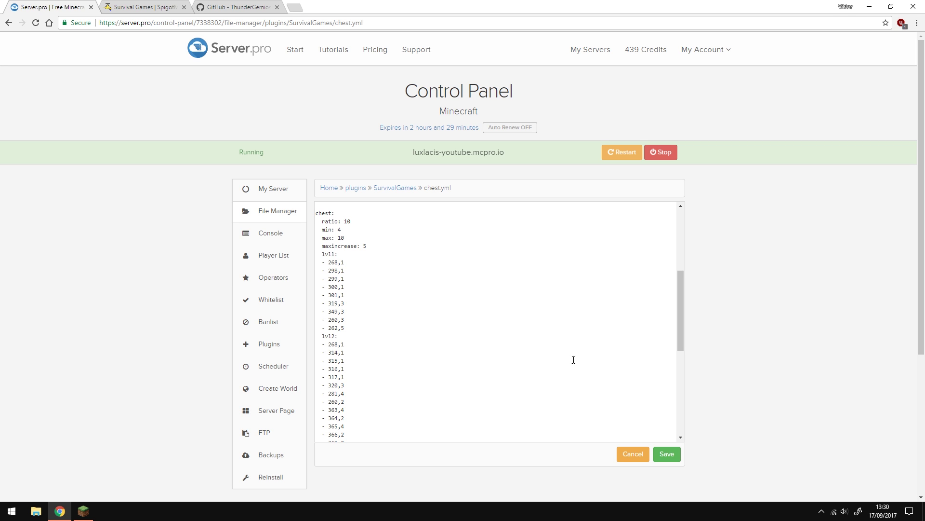
{"action": "left_click", "coordinate": [633, 454]}
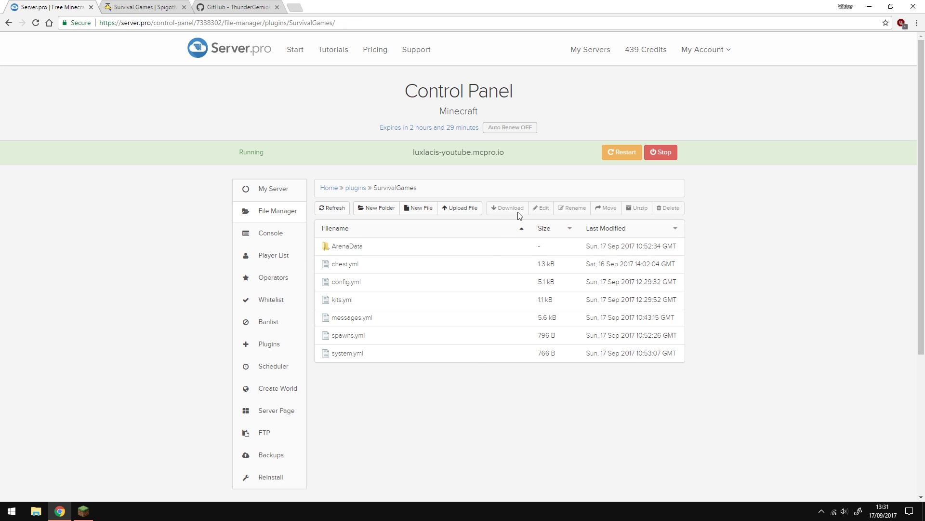
- Restart the server, switch to Minecraft and set the Survival Games lobby spawn point beside the yellow wool wall
{"action": "left_click", "coordinate": [617, 153]}
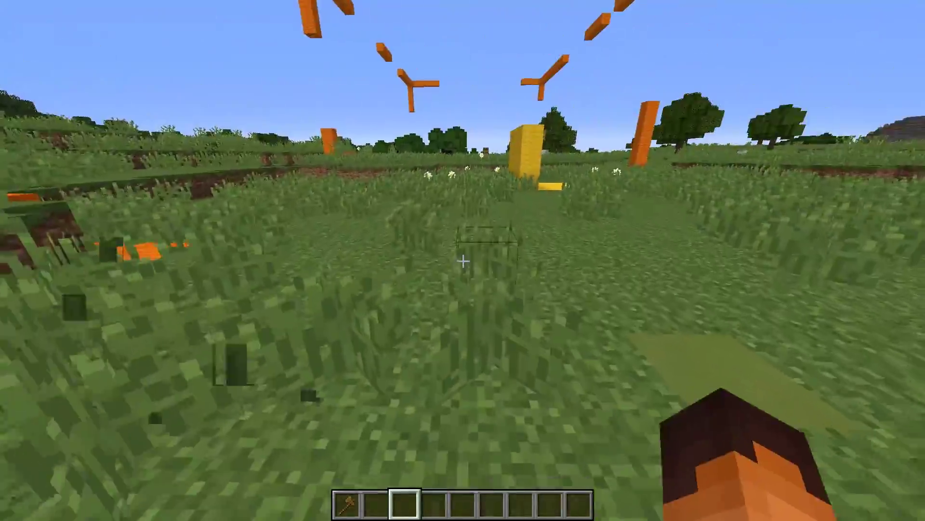
{"action": "left_click", "coordinate": [463, 261]}
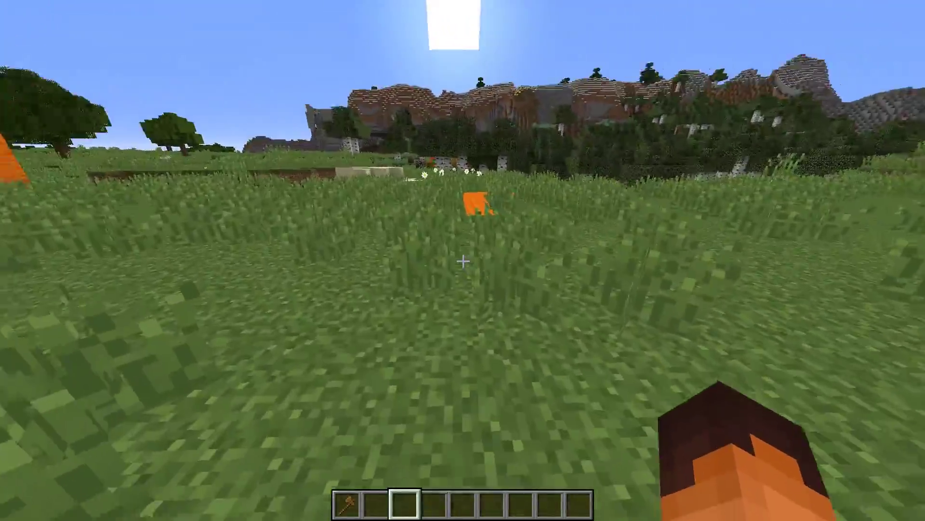
{"action": "left_click", "coordinate": [463, 261]}
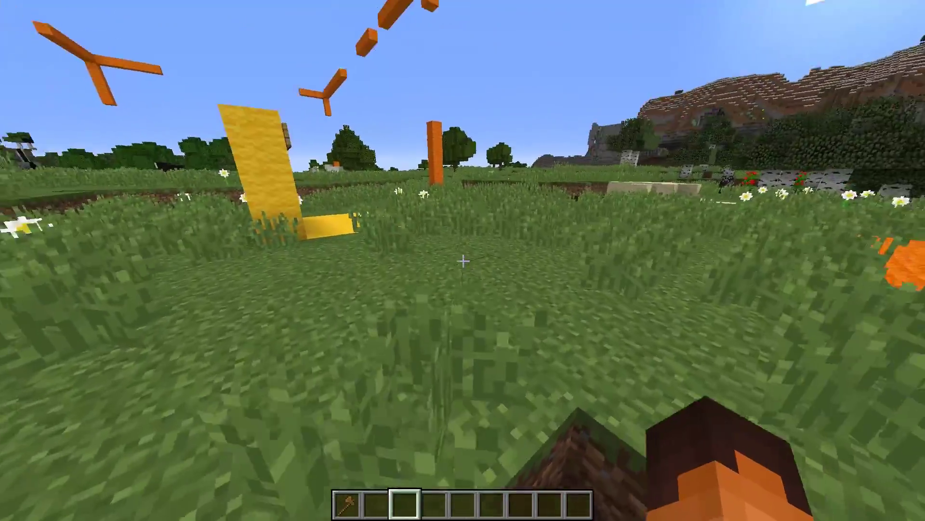
{"action": "key", "text": "w"}
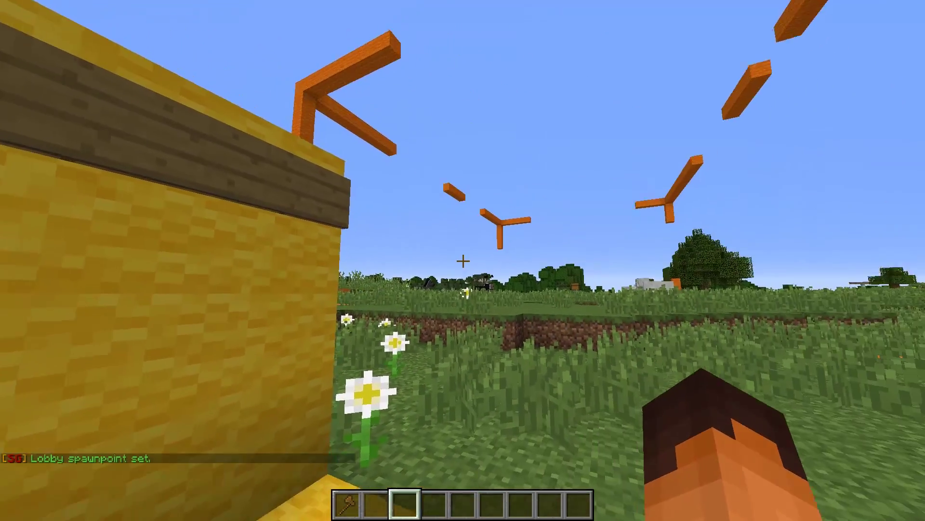
- Select the arena region with the wooden axe, from the upper orange corner (-166, 84, 132) to the opposite ground corner (-195, 66, 89)
{"action": "key", "text": "1"}
{"action": "key", "text": "space"}
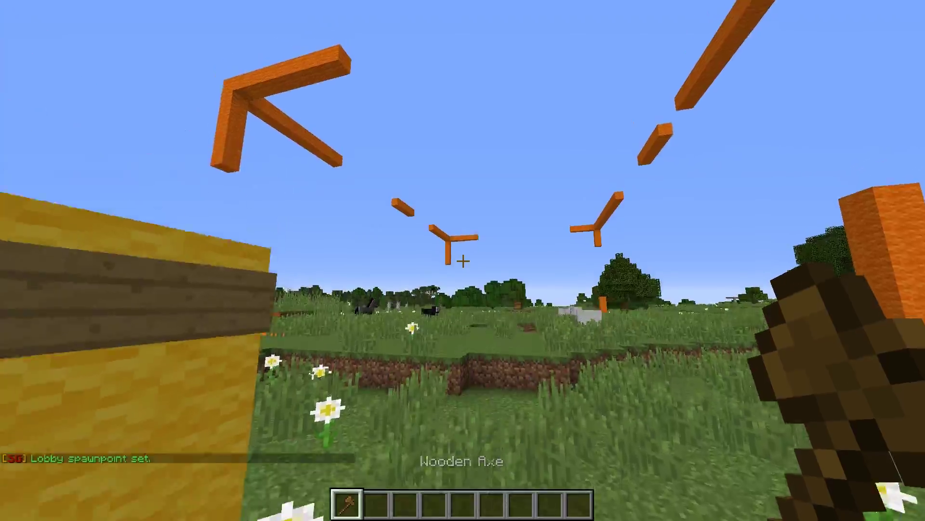
{"action": "key", "text": "w"}
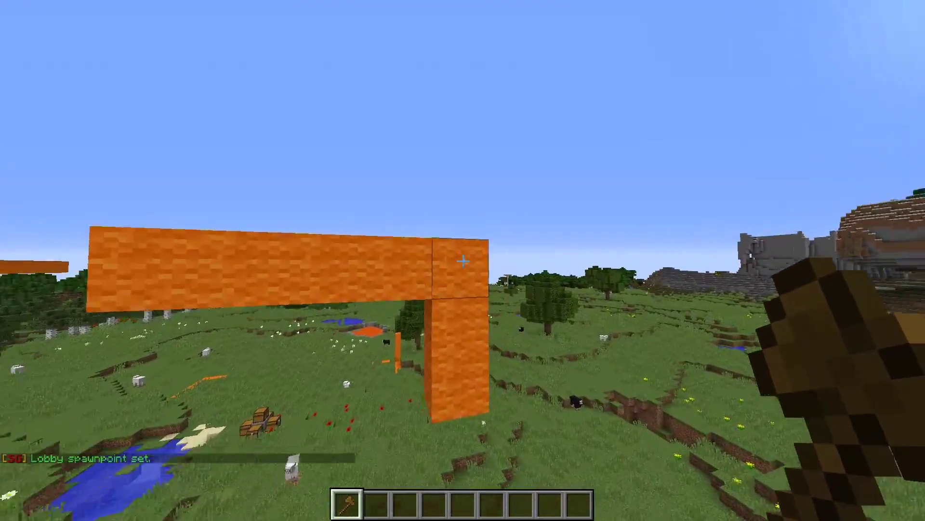
{"action": "left_click", "coordinate": [462, 261]}
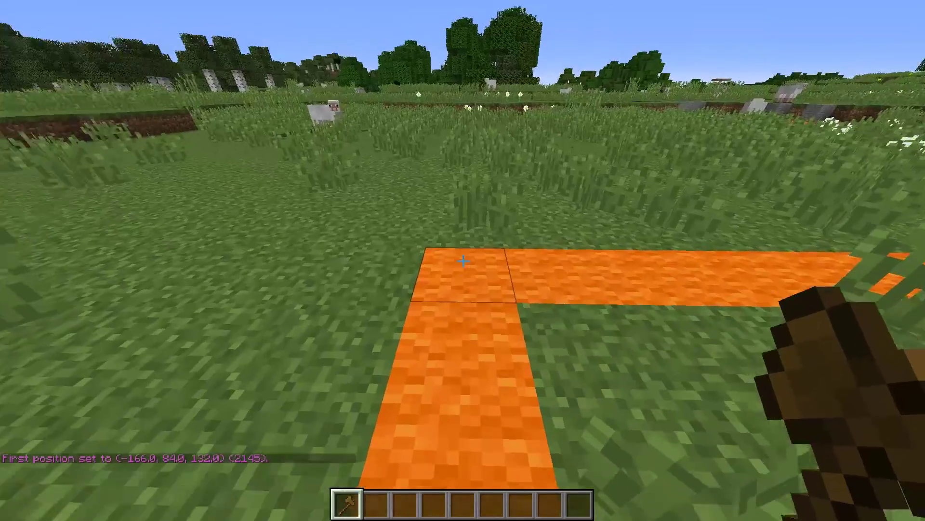
{"action": "right_click", "coordinate": [462, 261]}
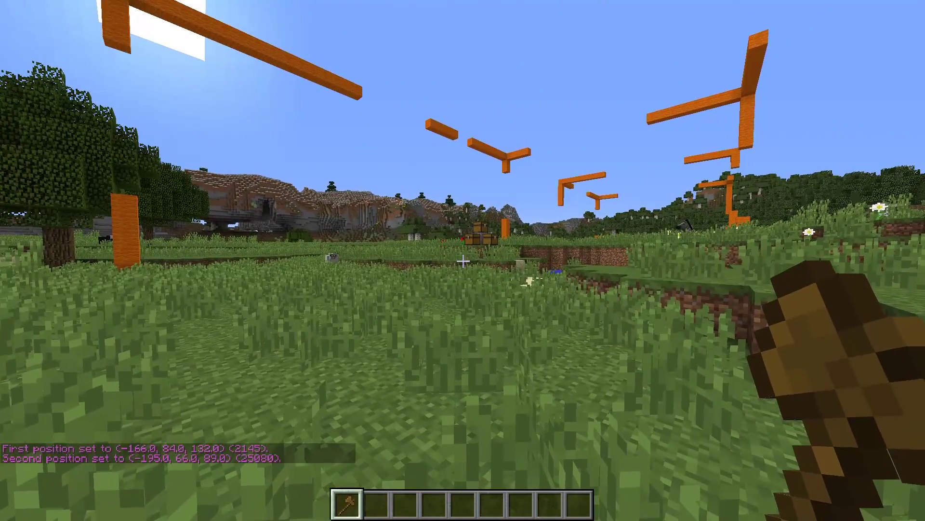
- Create a new Survival Games arena from the selected region with the command /sg createarena
{"action": "type", "text": "/sg "}
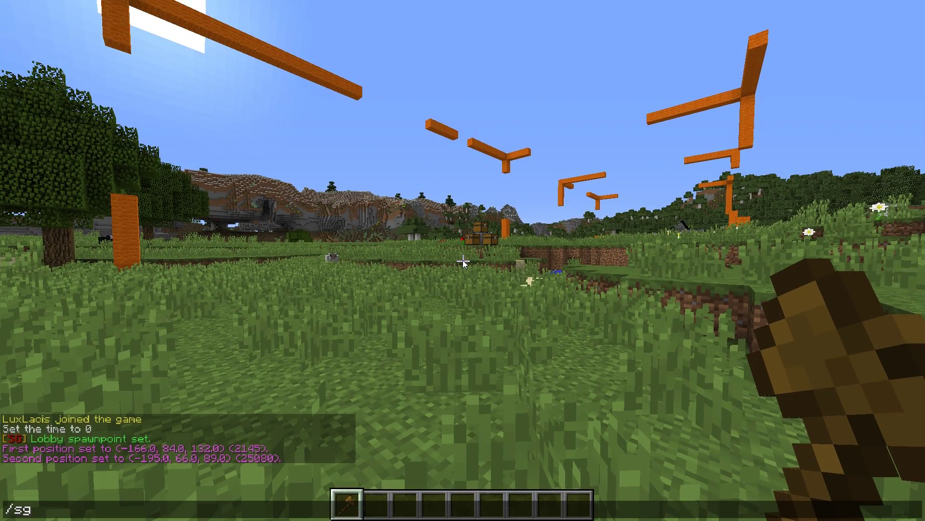
{"action": "type", "text": "createarena"}
{"action": "key", "text": "Return"}
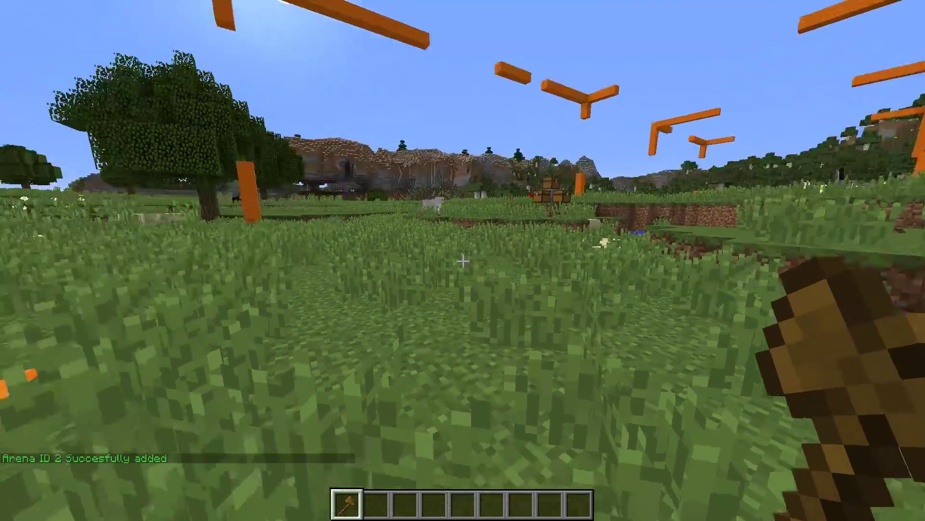
- Set spawn 1 of arena 2 on the grass by the red flowers, facing the central chest stack, with /sg setspawn
{"action": "key", "text": "3"}
{"action": "left_click", "coordinate": [463, 261]}
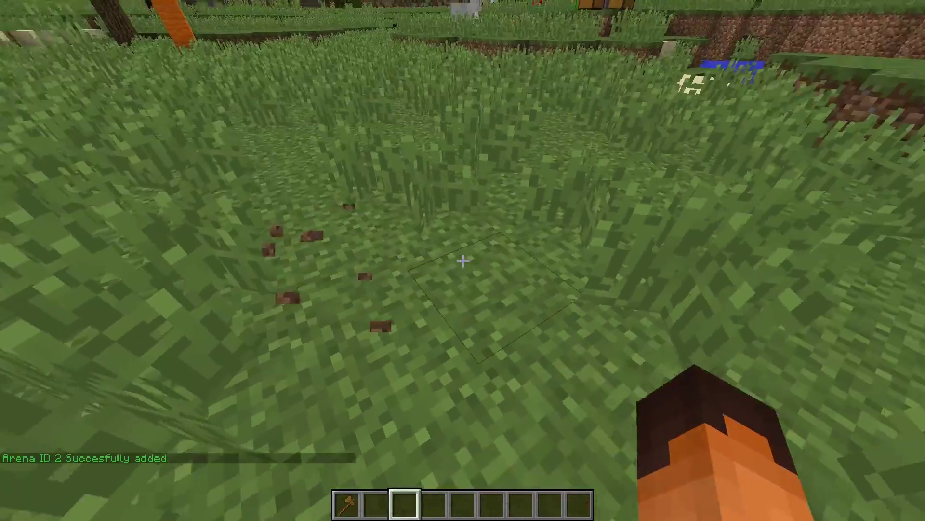
{"action": "left_click", "coordinate": [463, 261]}
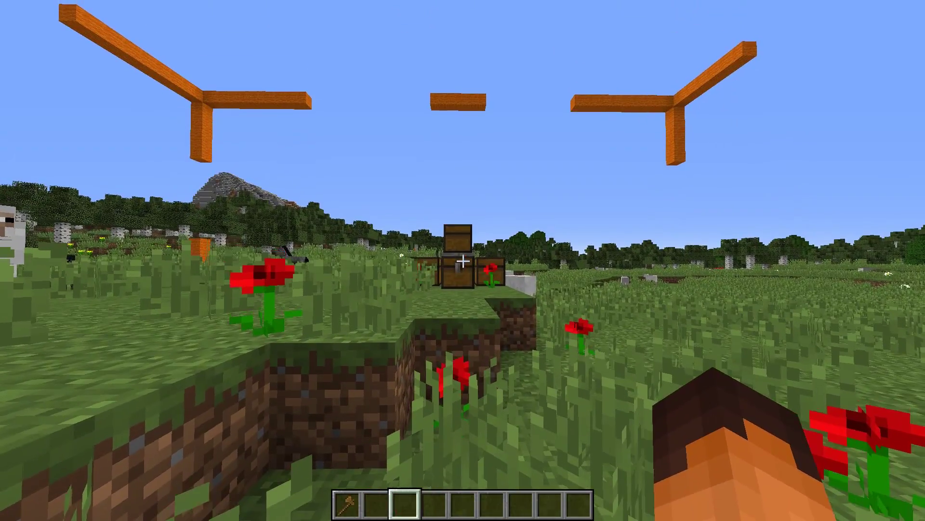
{"action": "key", "text": "slash"}
{"action": "type", "text": "sg setspawn 2"}
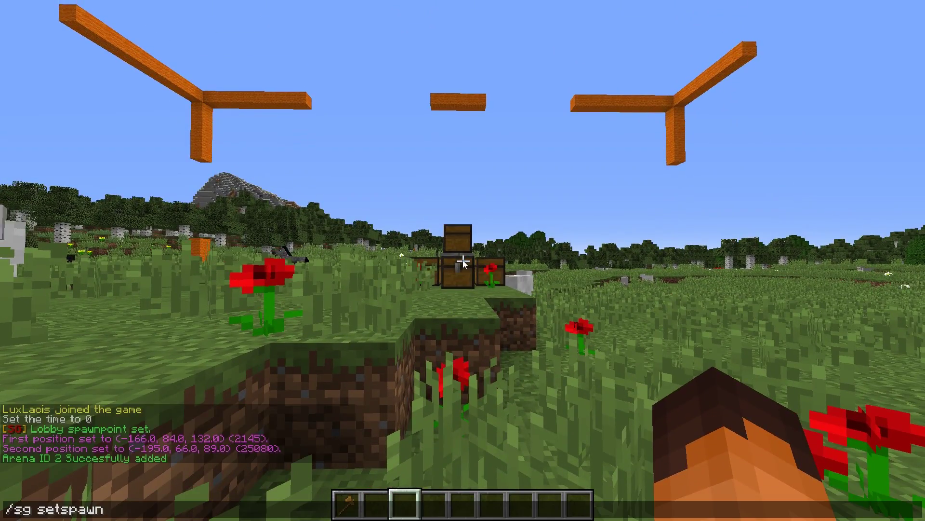
{"action": "key", "text": "Return"}
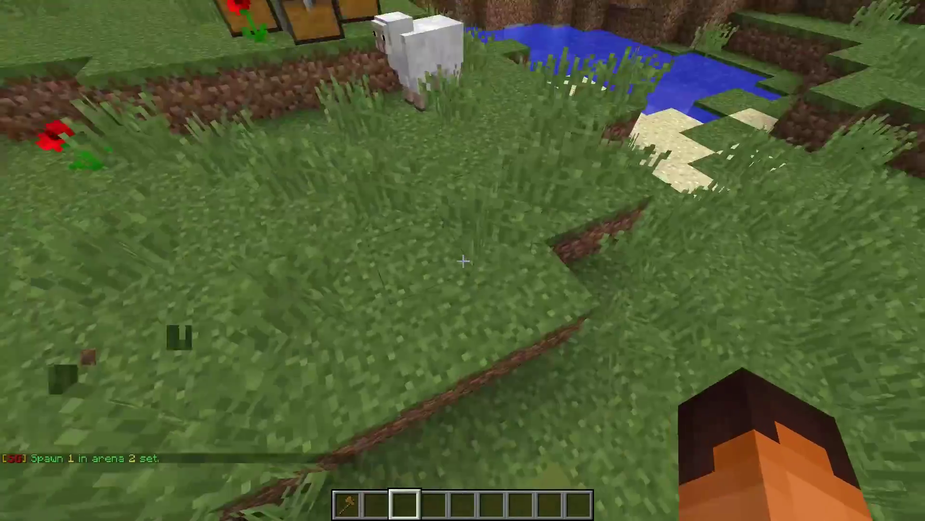
- Set spawns 2, 3 and 4 of arena 2 at separate spots around the central chest stack with /sg setspawn next
{"action": "key", "text": "slash"}
{"action": "type", "text": "sg setspawn next"}
{"action": "key", "text": "Return"}
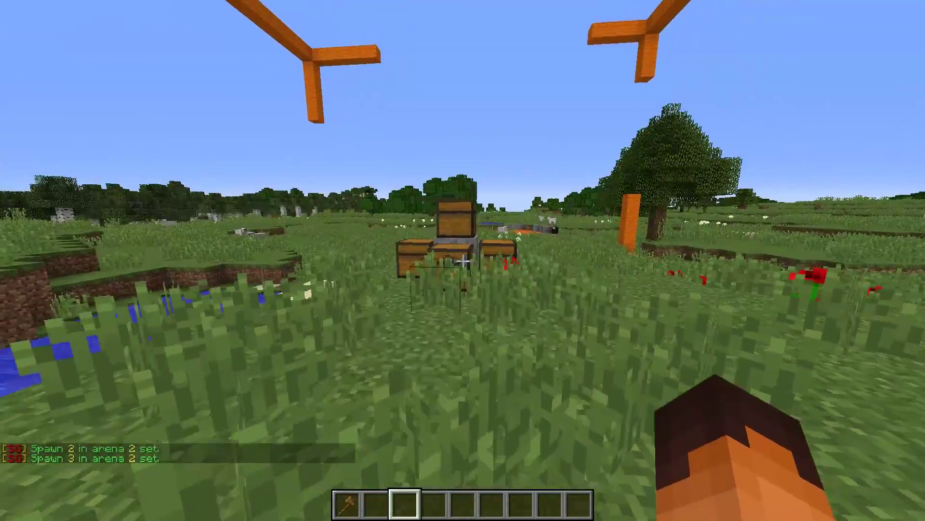
{"action": "key", "text": "slash"}
{"action": "key", "text": "Up"}
{"action": "key", "text": "Return"}
{"action": "key", "text": "F5"}
{"action": "key", "text": "F5"}
{"action": "key", "text": "1"}
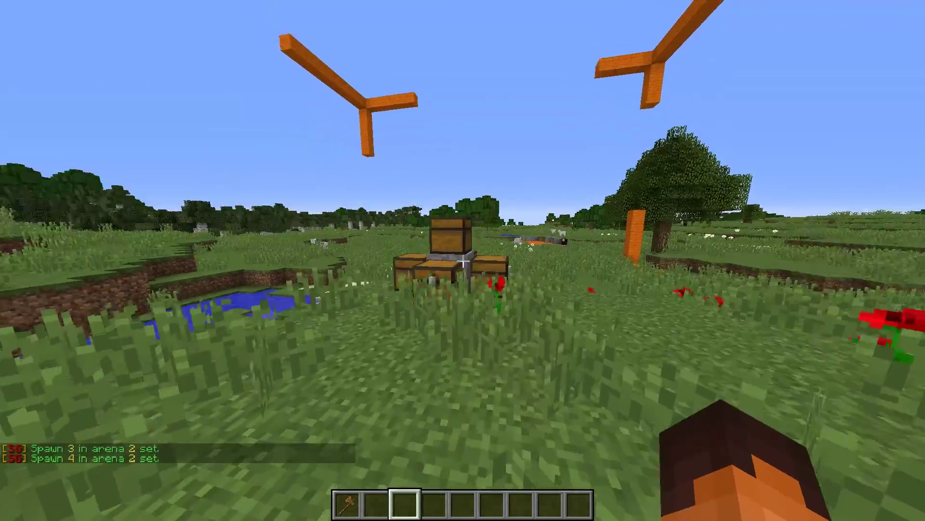
- Try to break the top chest of the central stack in arena 2
{"action": "key", "text": "w"}
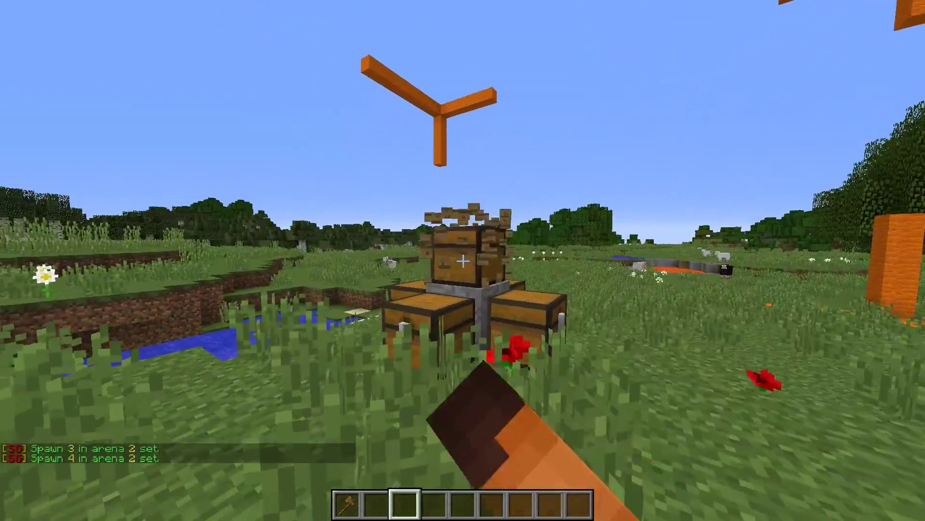
{"action": "key", "text": "w"}
{"action": "left_click", "coordinate": [462, 261]}
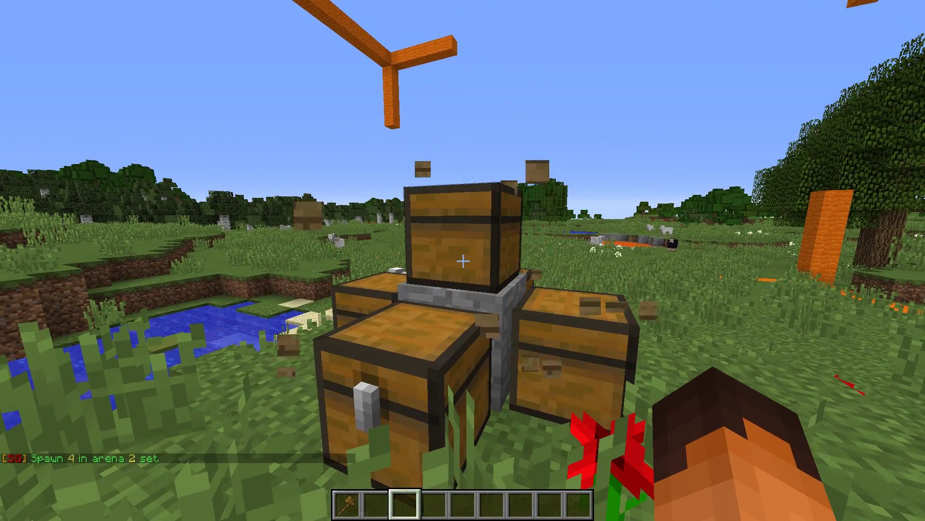
- Disable arena 2 to remove the top chest from the central stack, and enable the arena again
{"action": "key", "text": "slash"}
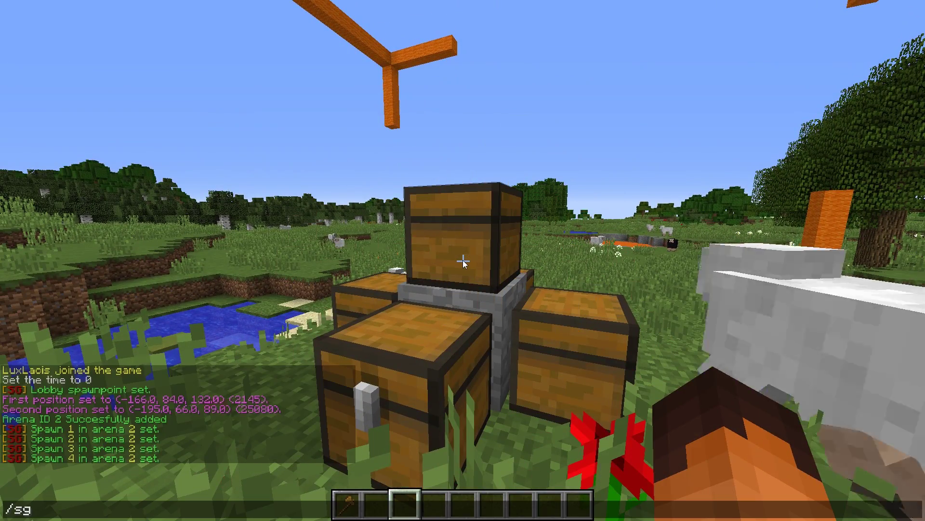
{"action": "type", "text": "sg disable 2"}
{"action": "key", "text": "Return"}
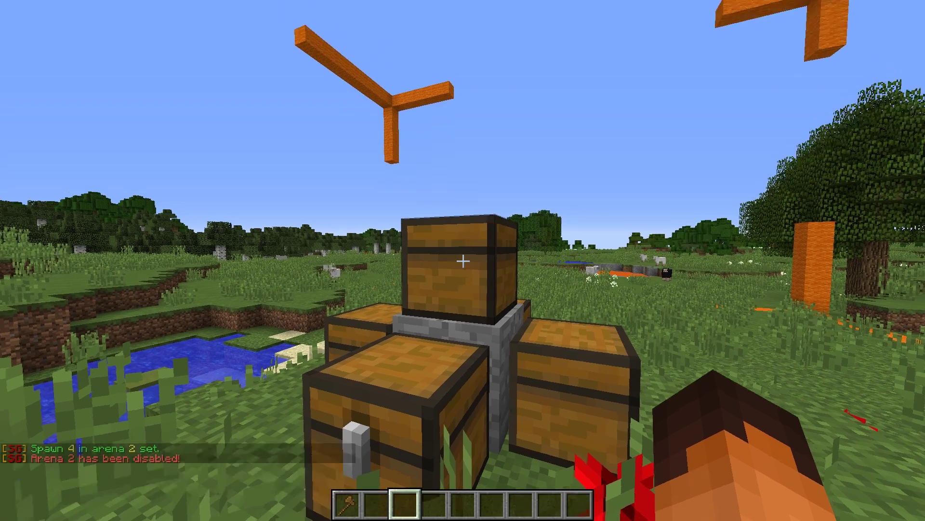
{"action": "left_click", "coordinate": [462, 260]}
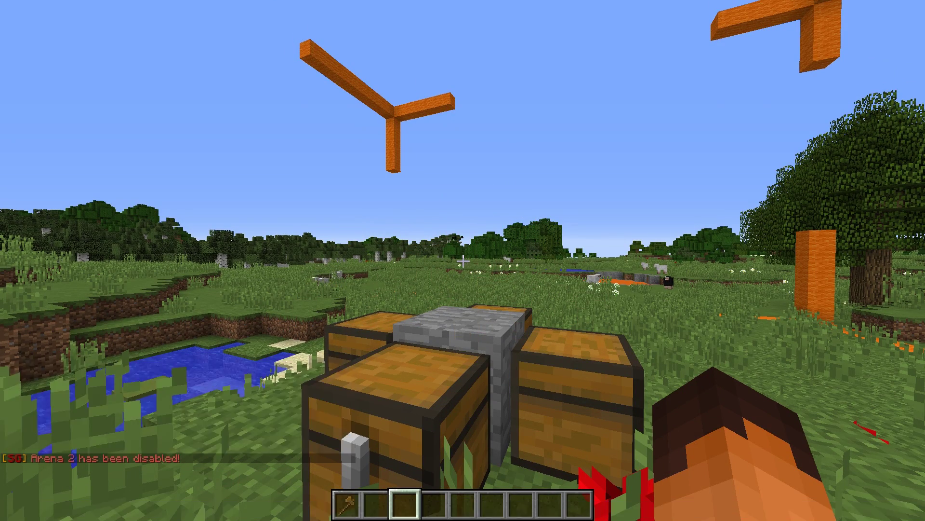
- Select the two blank signs on the yellow lobby wall with the wooden axe, from (-178, 70, 143) to (-178, 70, 142)
{"action": "key", "text": "w"}
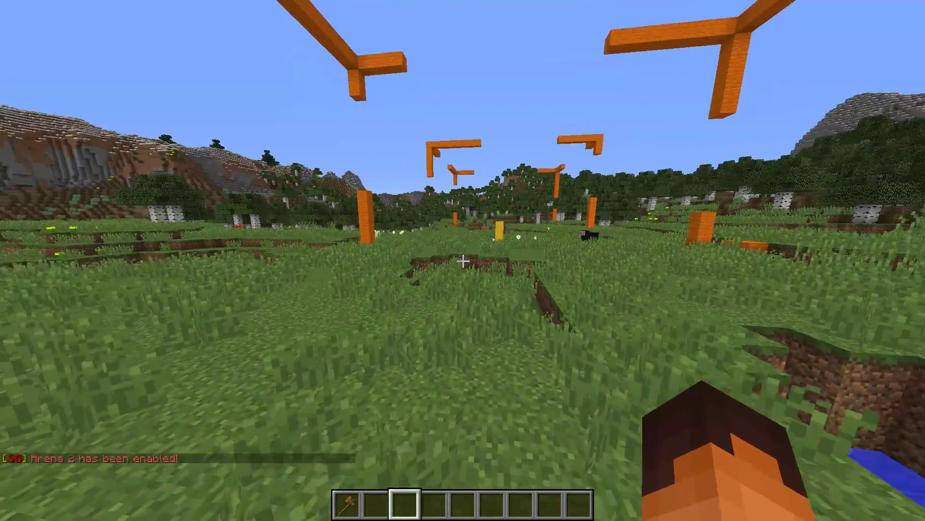
{"action": "key", "text": "w"}
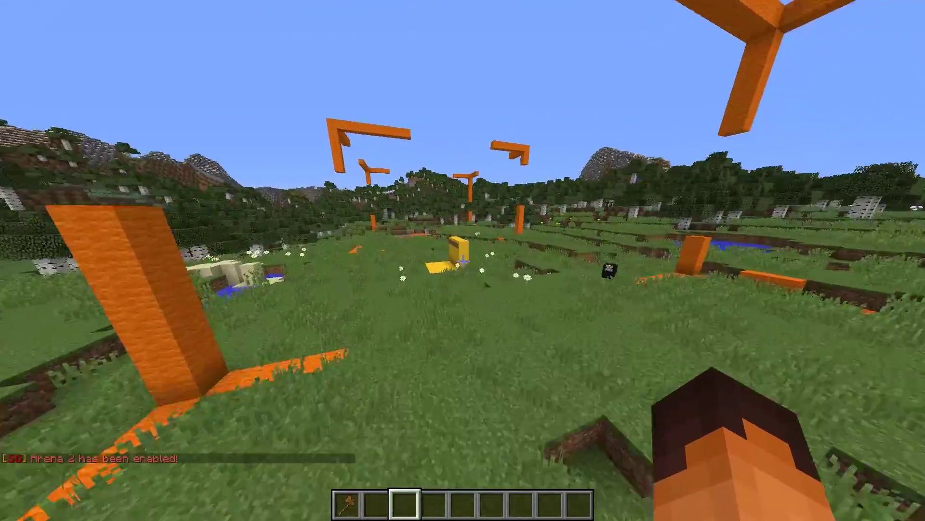
{"action": "key", "text": "w"}
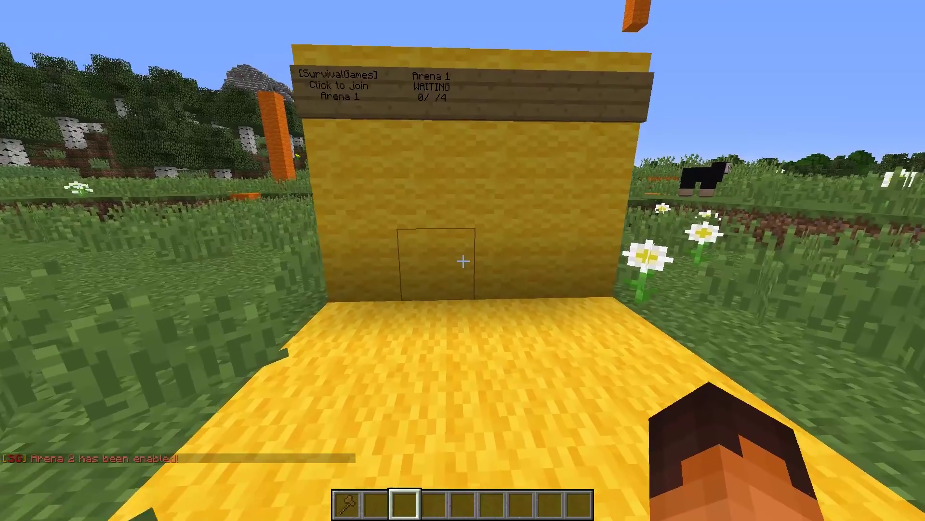
{"action": "key", "text": "slash"}
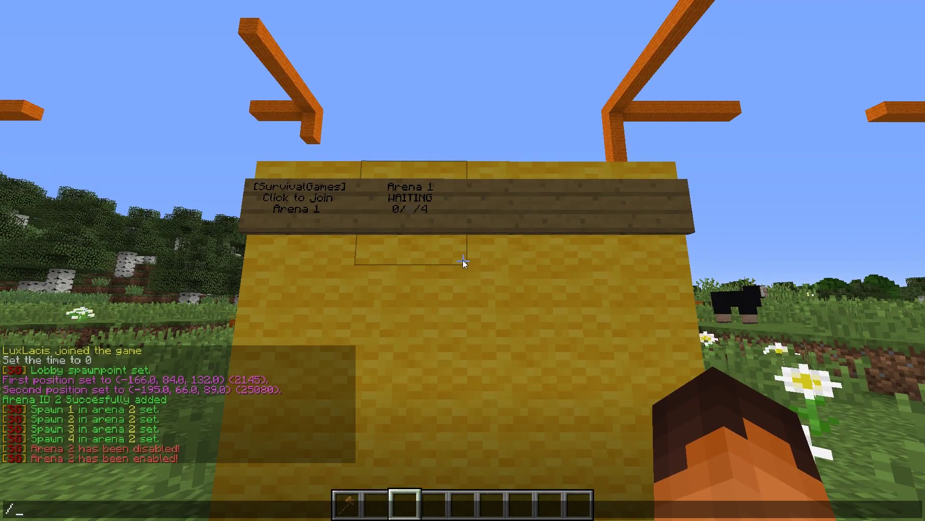
{"action": "key", "text": "Escape"}
{"action": "scroll", "coordinate": [463, 260], "scroll_direction": "up", "scroll_amount": 2}
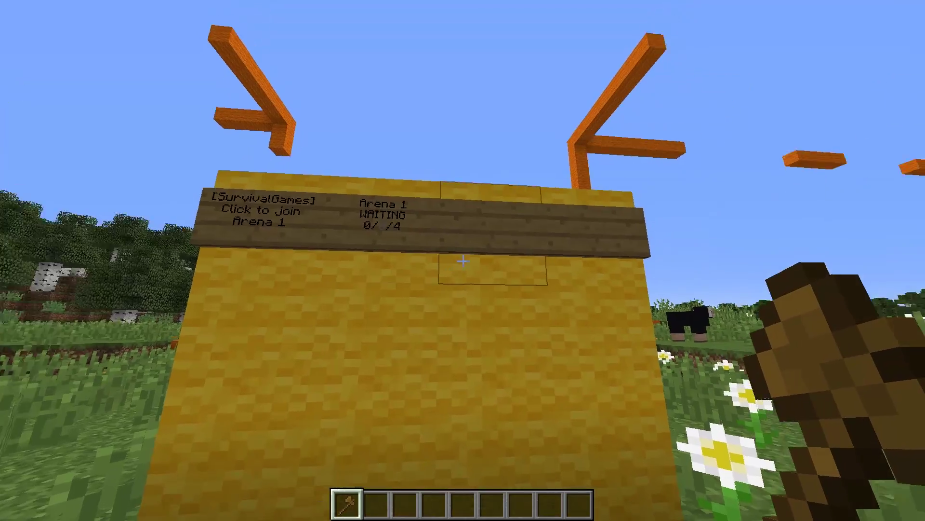
{"action": "left_click", "coordinate": [463, 260]}
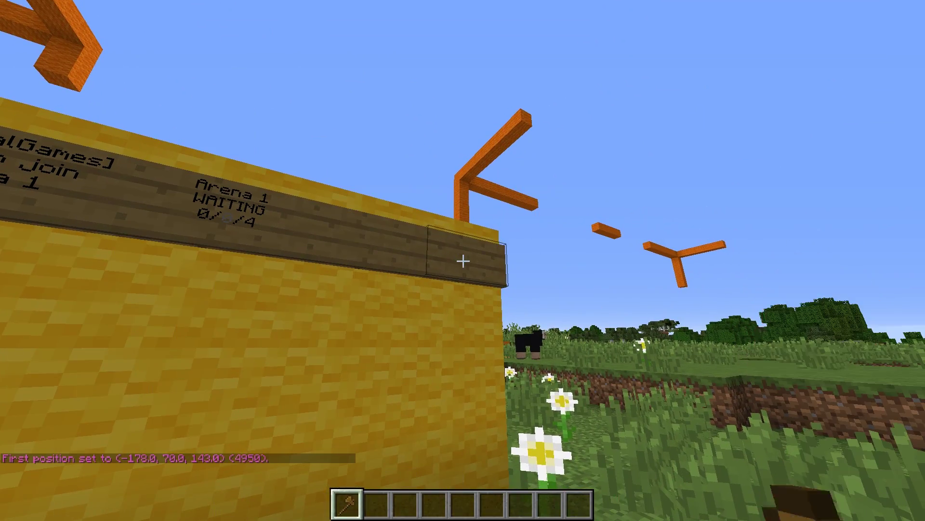
{"action": "right_click", "coordinate": [463, 260]}
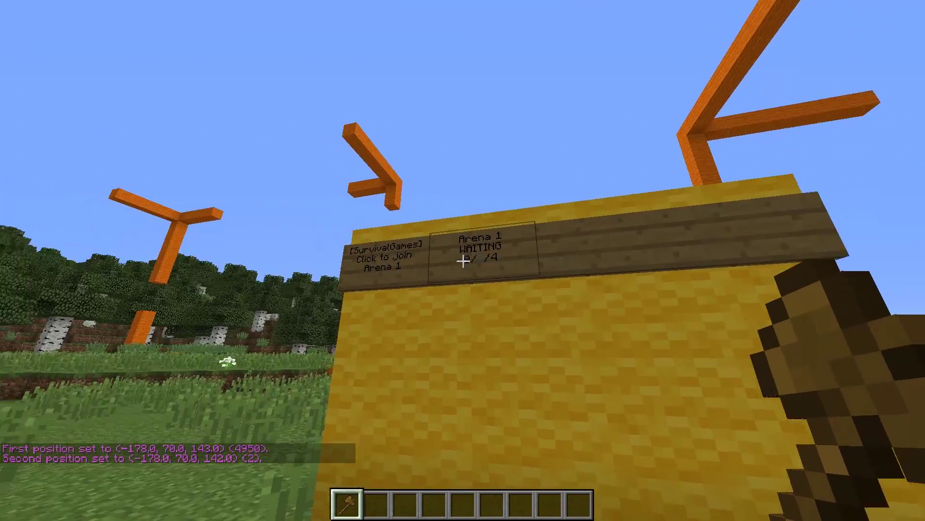
- Turn the selected signs into the lobby wall for arena 2 with the command /sg addwall 2
{"action": "key", "text": "d"}
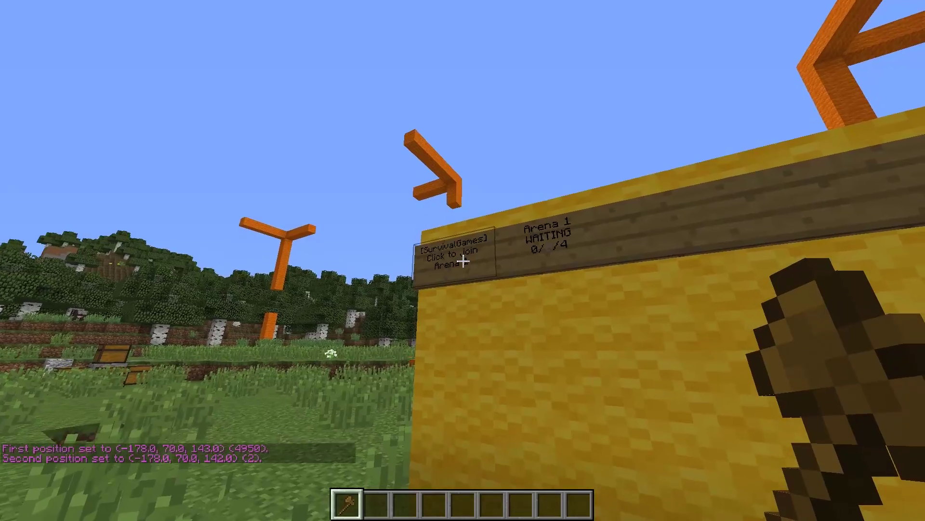
{"action": "type", "text": "s"}
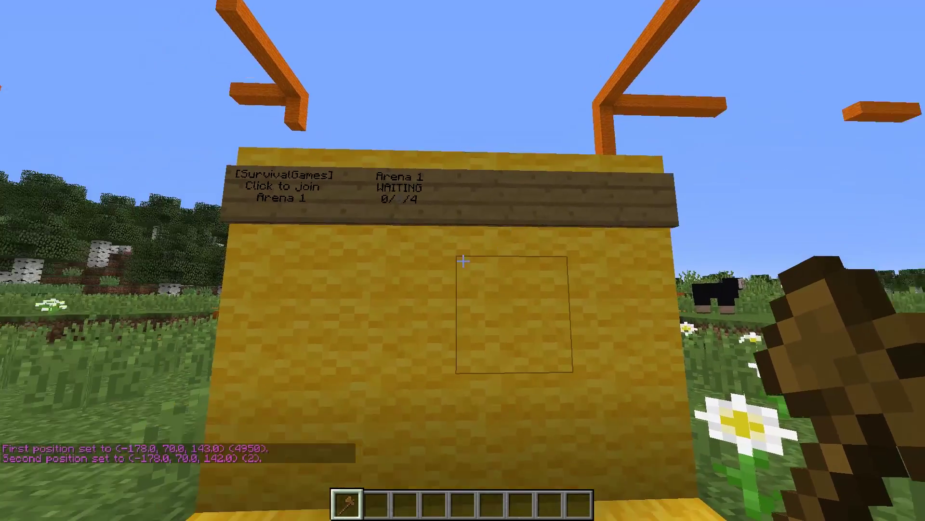
{"action": "type", "text": "/sg addwall 2"}
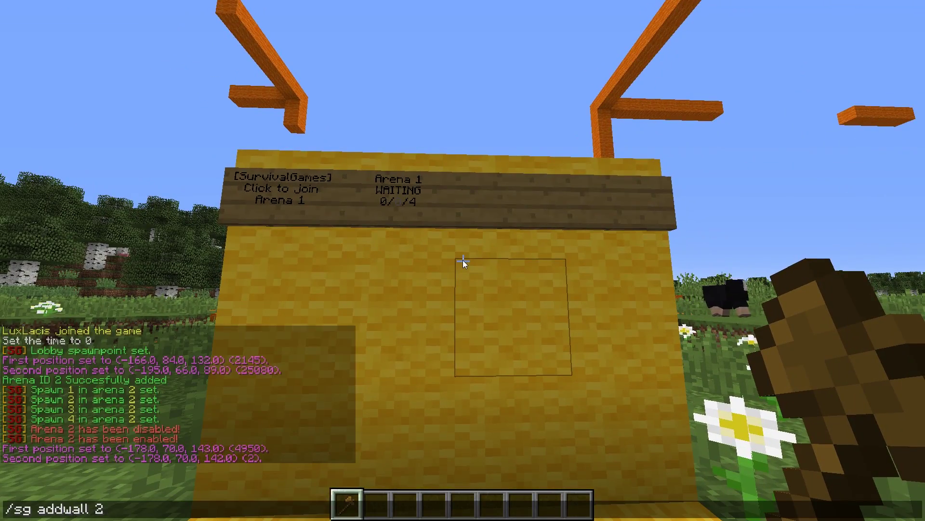
{"action": "key", "text": "Return"}
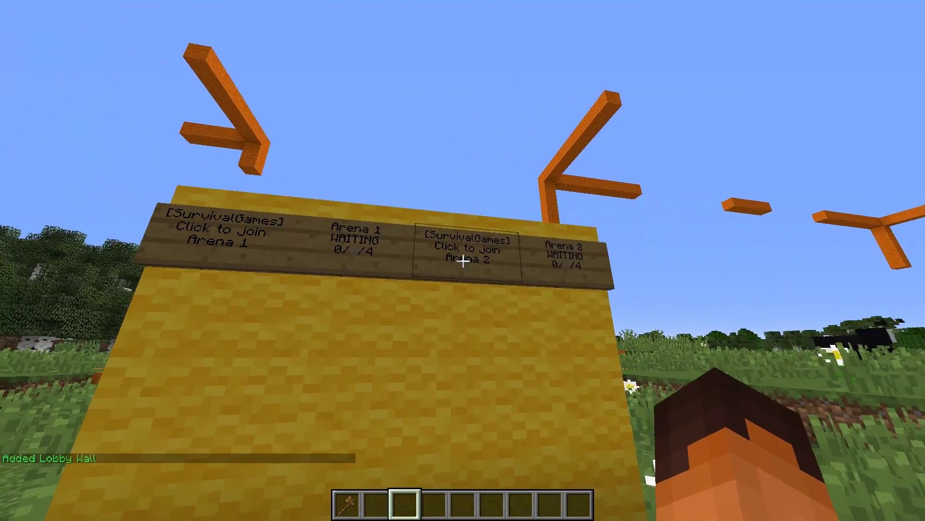
- Test the arena 2 join sign on the lobby wall, and return to the lobby with /sg leave
{"action": "right_click", "coordinate": [463, 261]}
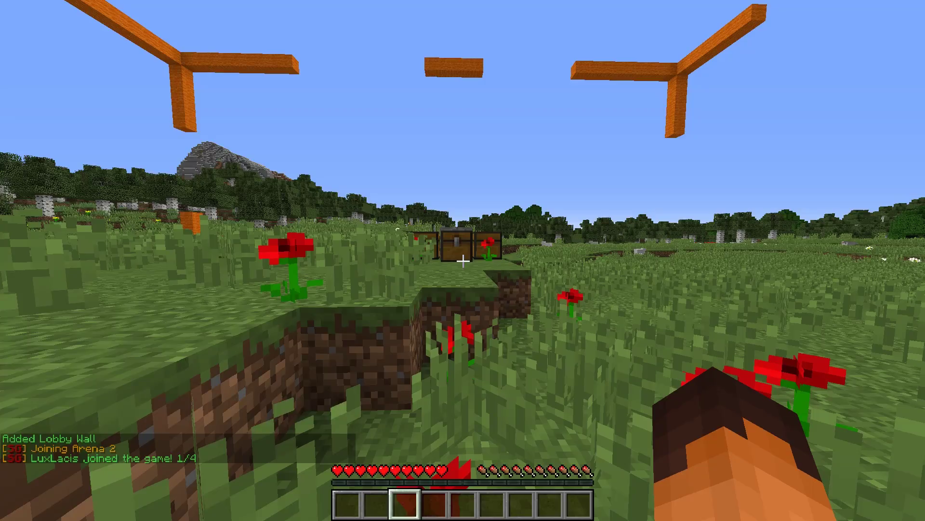
{"action": "type", "text": "/sg leave"}
{"action": "key", "text": "Return"}
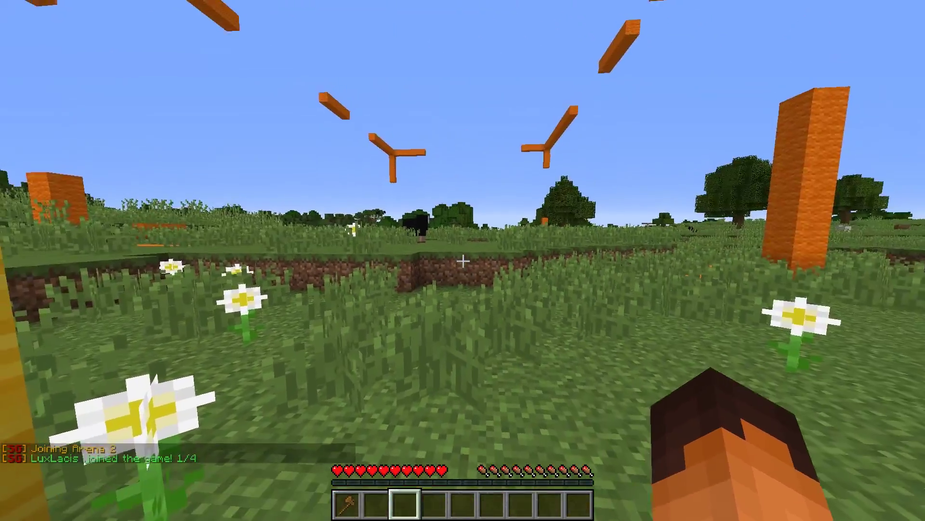
{"action": "key", "text": "F5"}
{"action": "key", "text": "F5"}
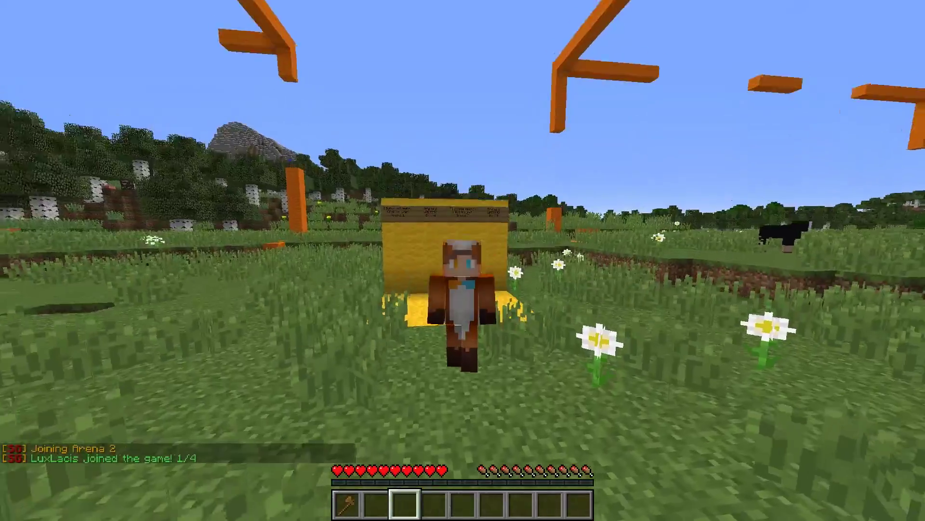